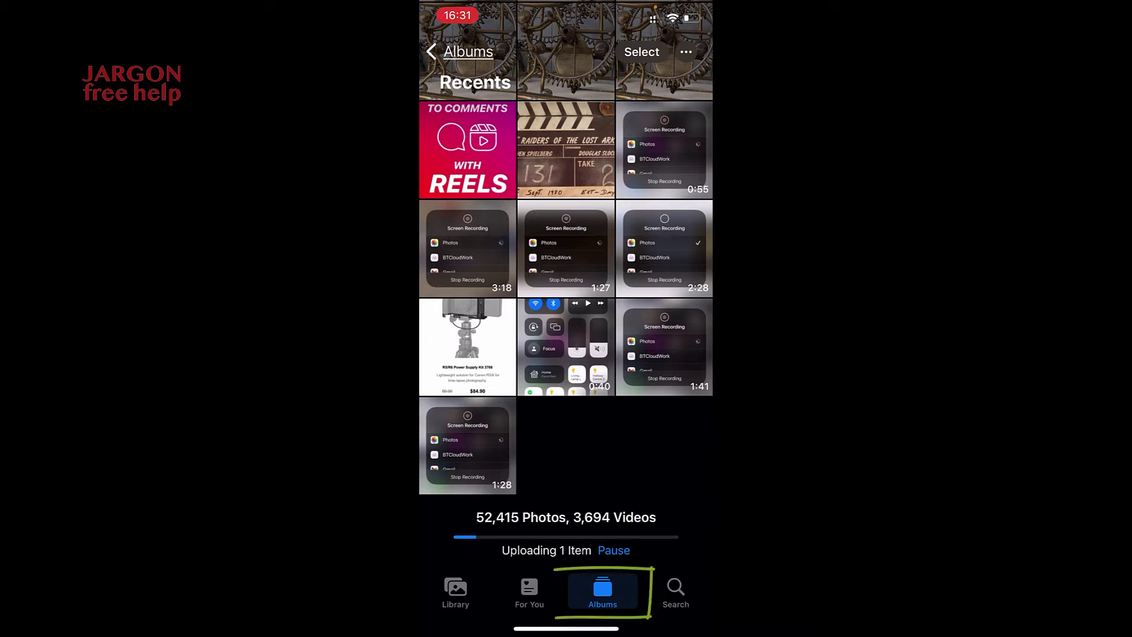
# Step: On the iPhone, open Recently Deleted under Utilities in Albums to see the five deleted photos
pyautogui.click(603, 592)
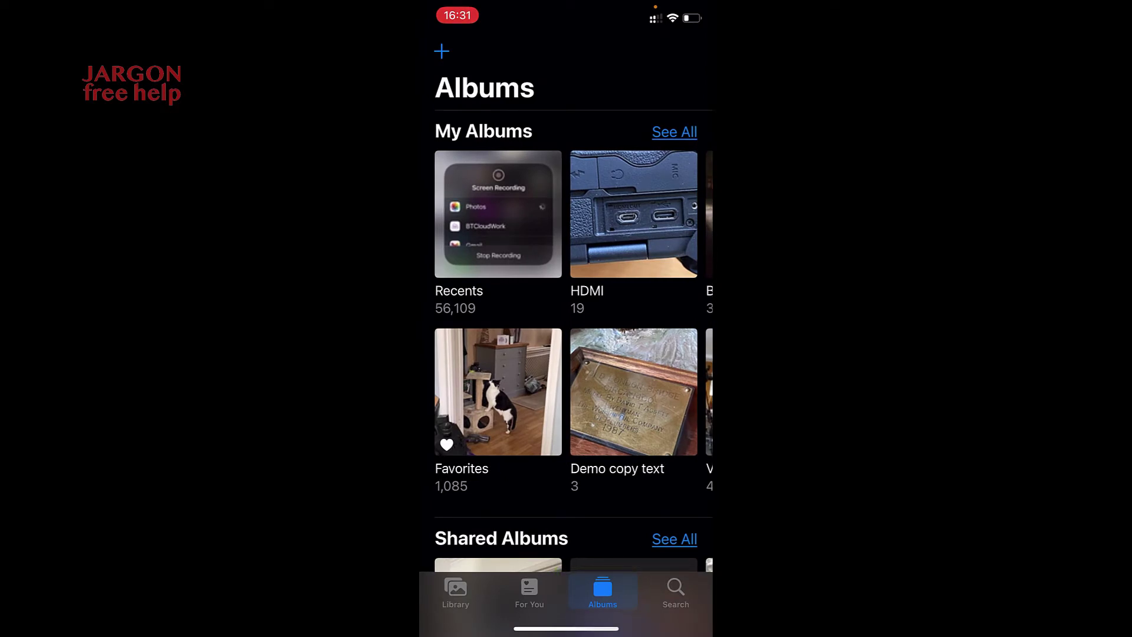
pyautogui.scroll(-15, 567, 354)
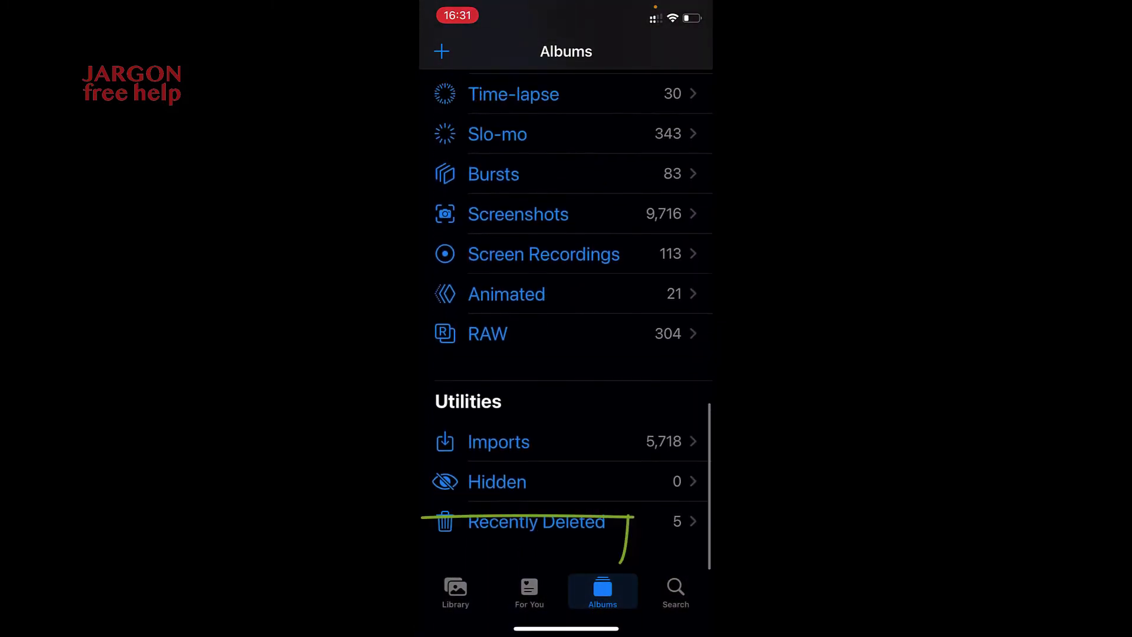
pyautogui.click(537, 539)
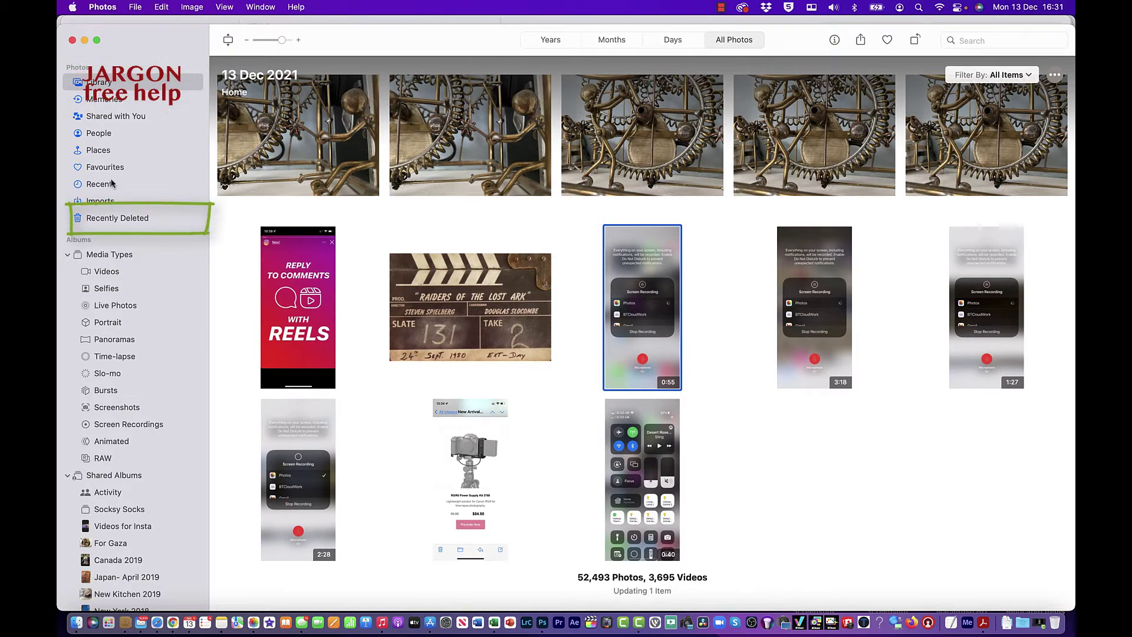
# Step: Open Recently Deleted from the Mac sidebar, showing four photos with 29 days left
pyautogui.click(126, 218)
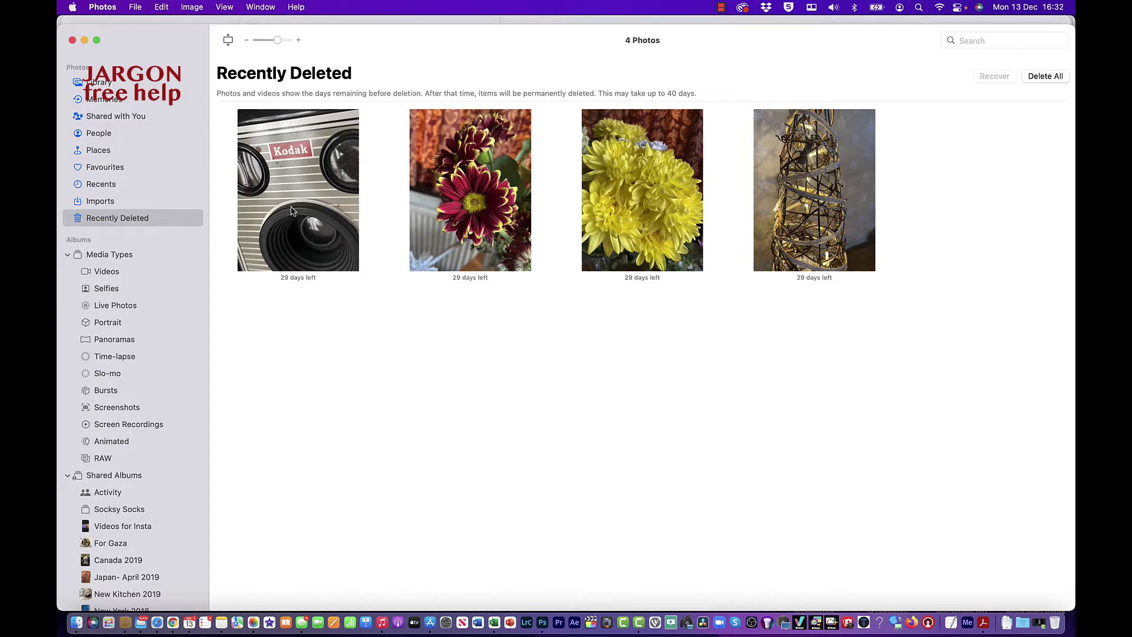
# Step: Select the Kodak, red flower and yellow flower photos in the Mac's Recently Deleted album
pyautogui.click(329, 206)
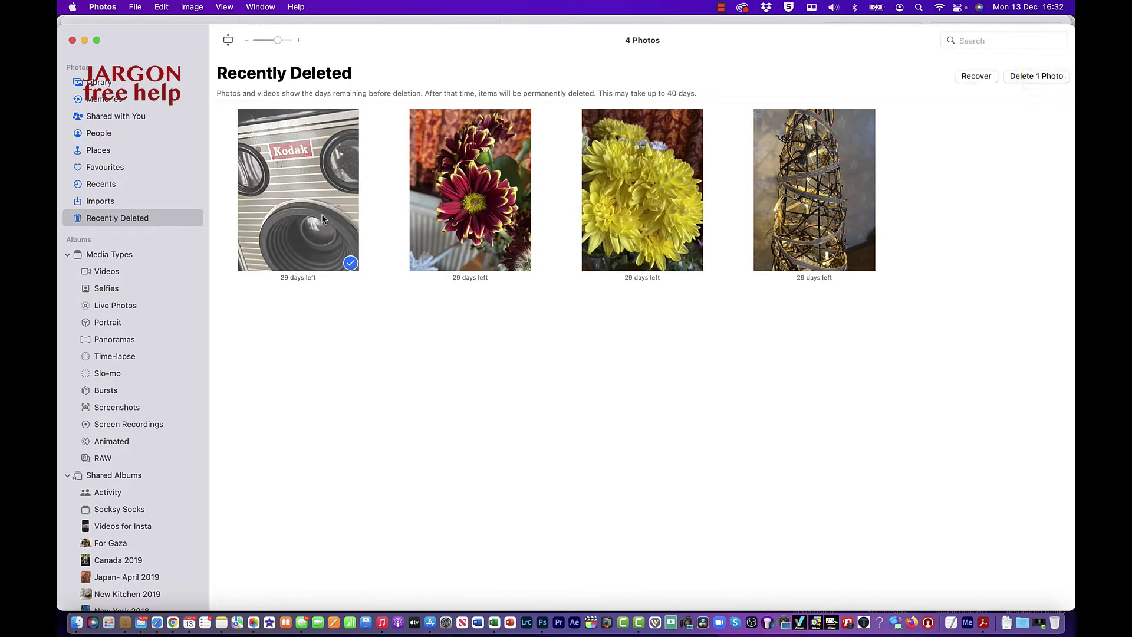
pyautogui.keyDown('super'); pyautogui.click(322, 219); pyautogui.keyUp('super')
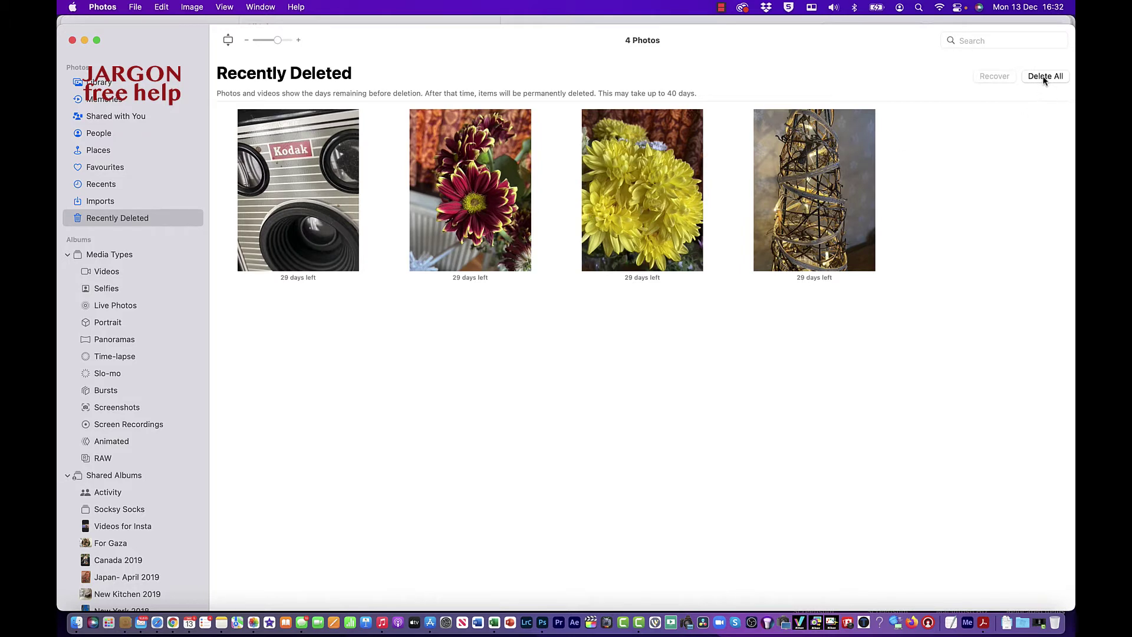
pyautogui.moveTo(814, 190)
pyautogui.click(816, 171)
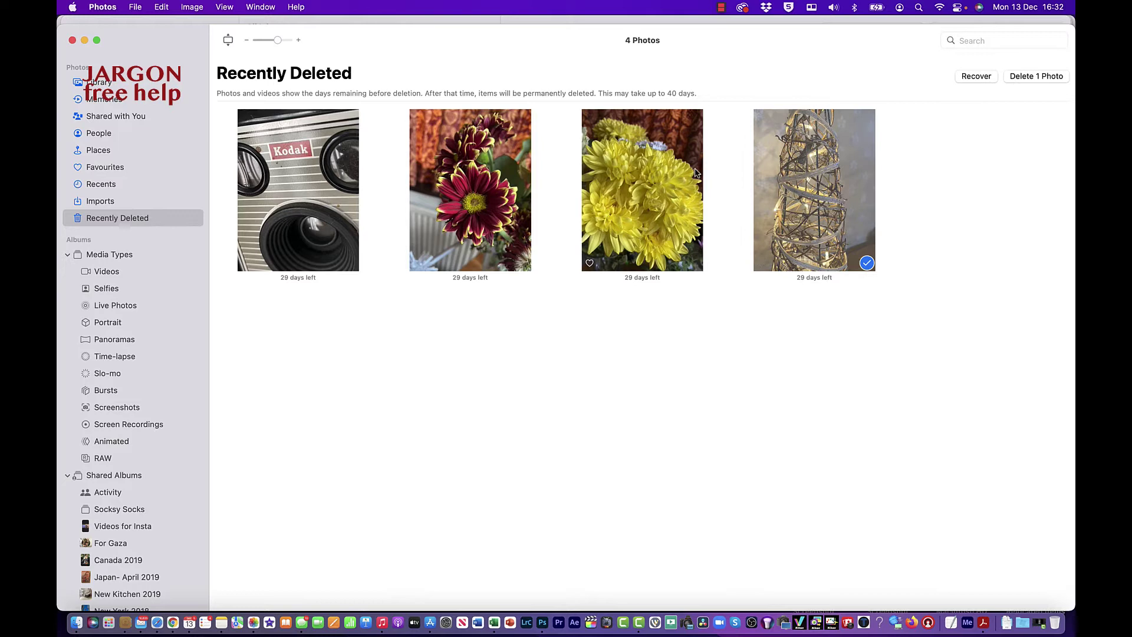
pyautogui.keyDown('super'); pyautogui.click(660, 171); pyautogui.keyUp('super')
pyautogui.keyDown('super'); pyautogui.click(518, 175); pyautogui.keyUp('super')
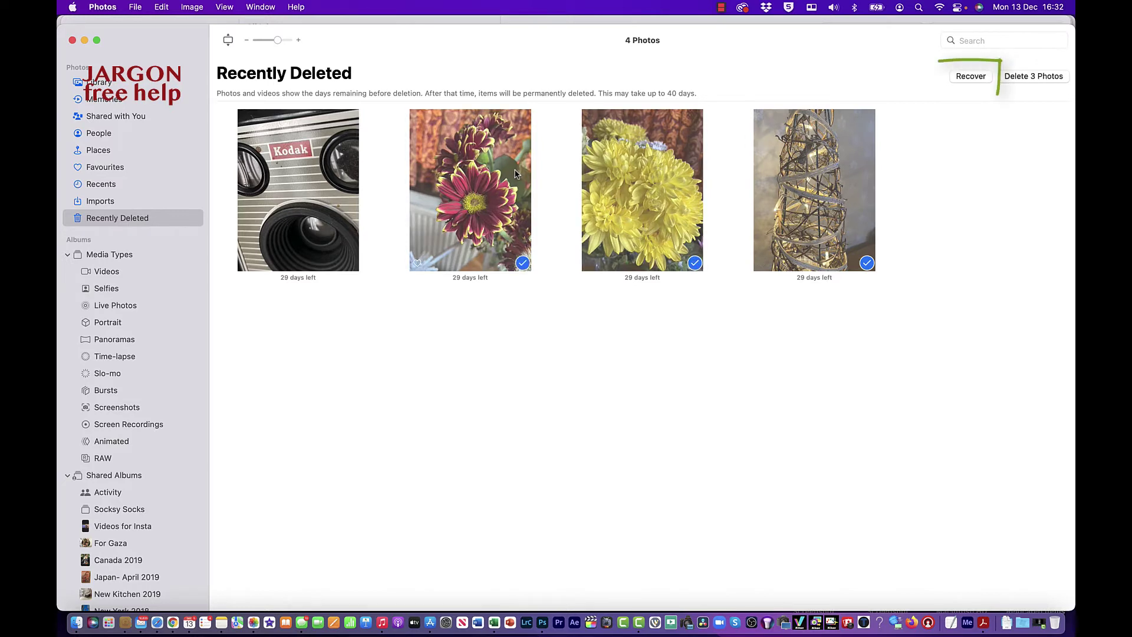
pyautogui.keyDown('super'); pyautogui.click(329, 169); pyautogui.keyUp('super')
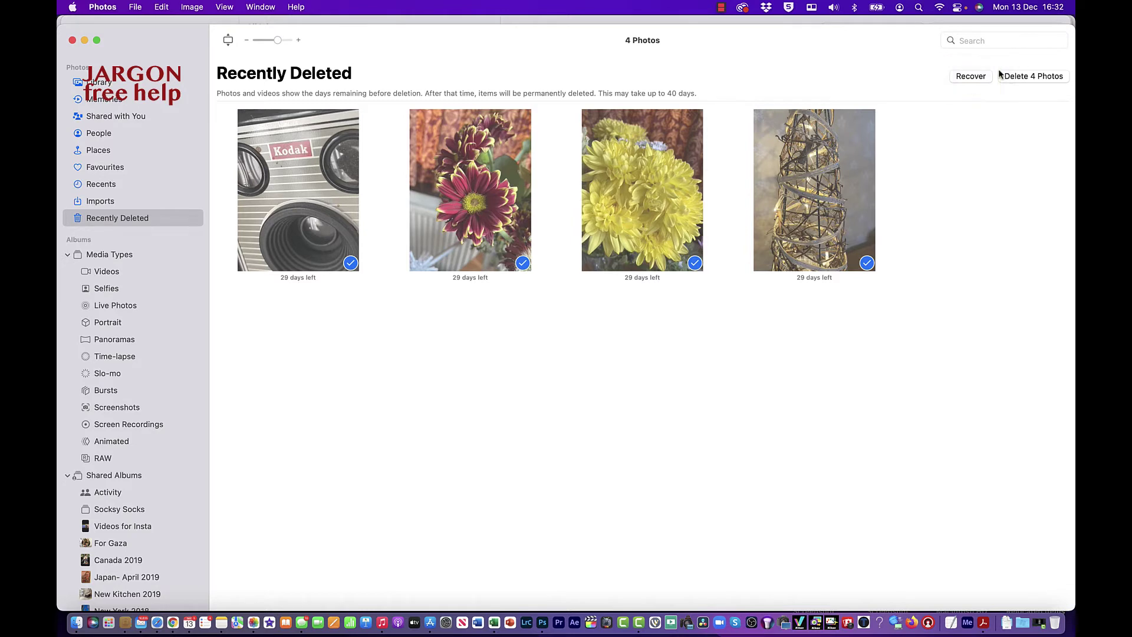
pyautogui.keyDown('super'); pyautogui.click(796, 188); pyautogui.keyUp('super')
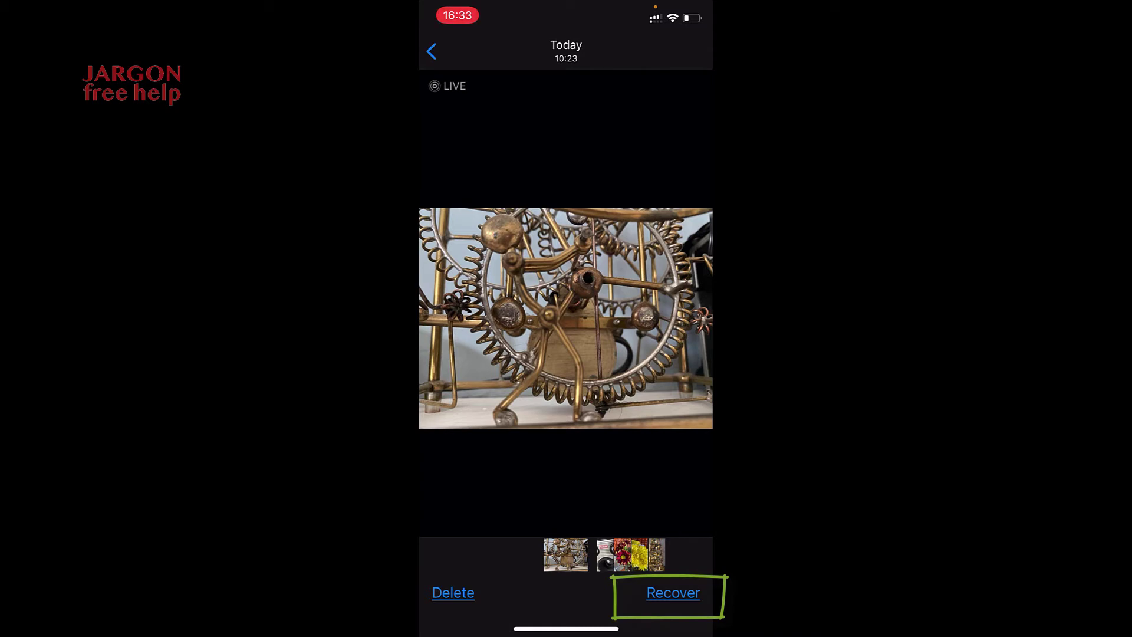
# Step: Recover the open brass gear-wheel photo on the iPhone, confirming Recover Photo
pyautogui.click(673, 593)
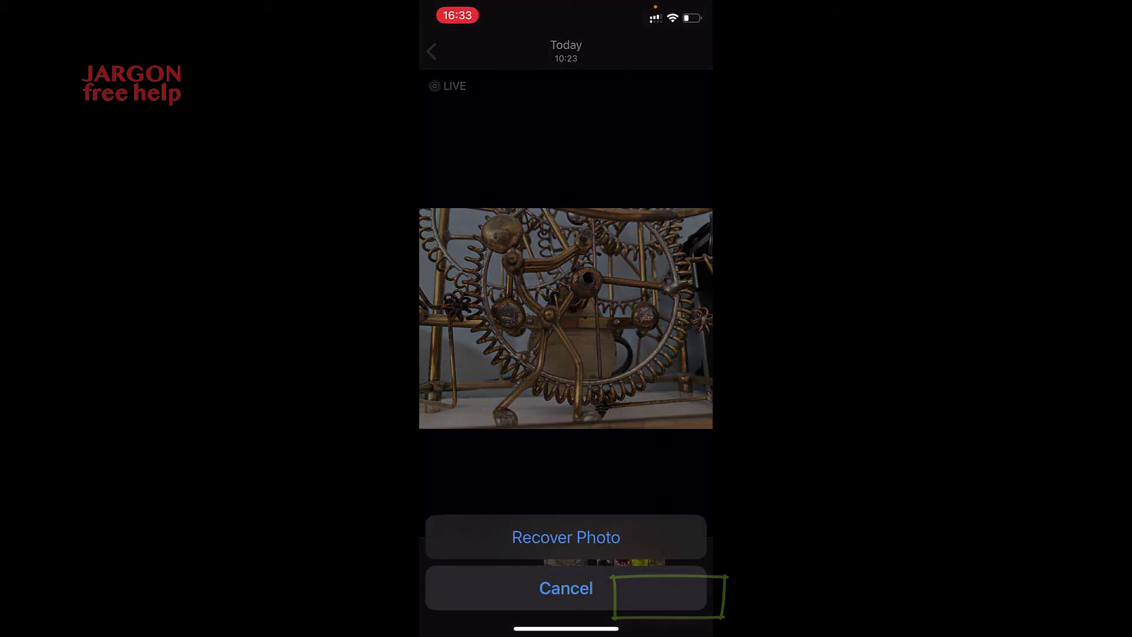
pyautogui.click(566, 536)
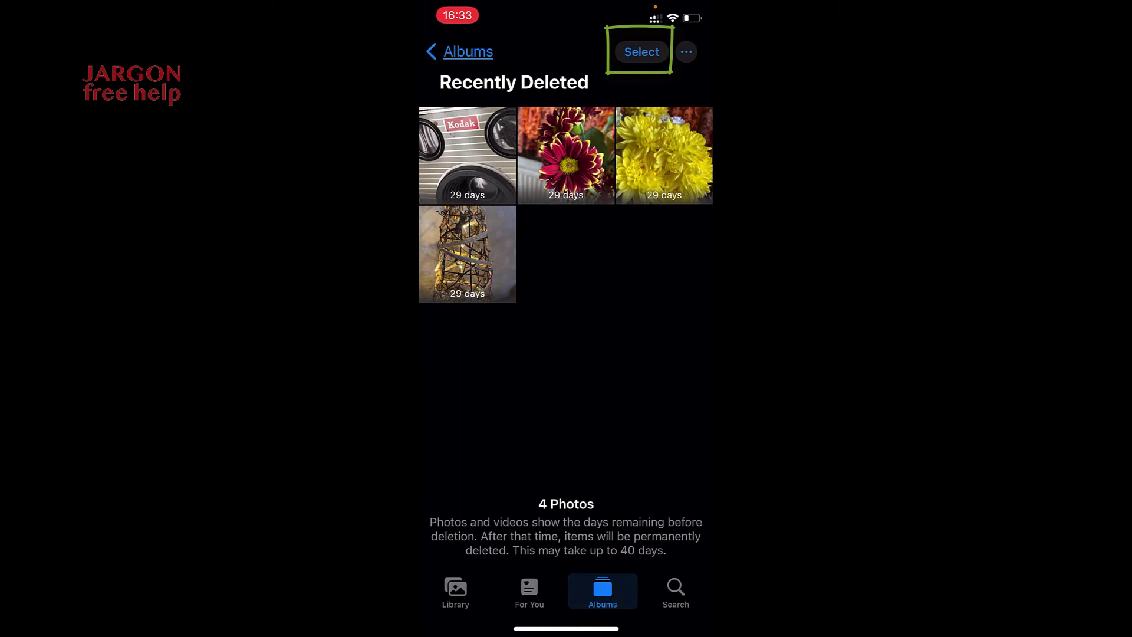
# Step: Select the yellow flower, red flower, Kodak and tree photos and confirm Recover 4 Photos
pyautogui.click(642, 52)
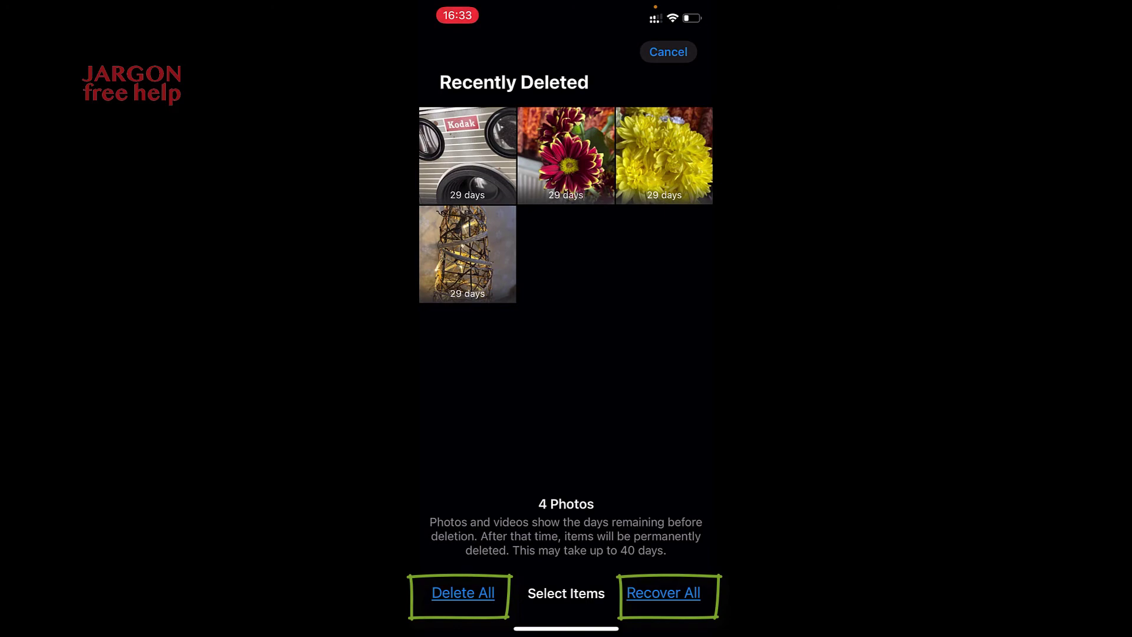
pyautogui.click(664, 155)
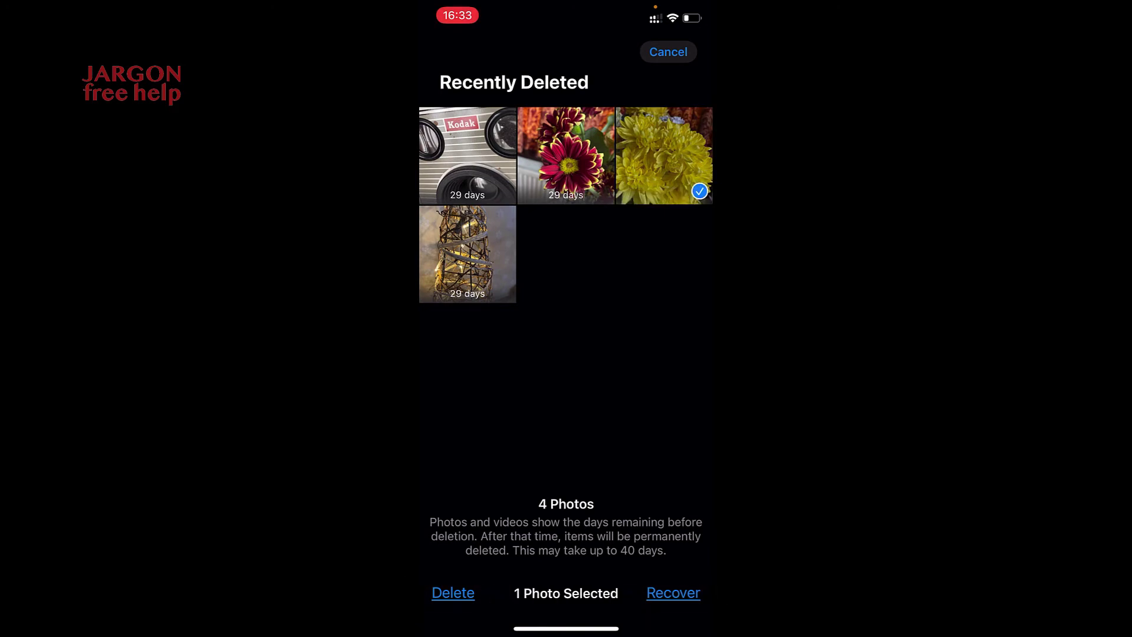
pyautogui.click(566, 155)
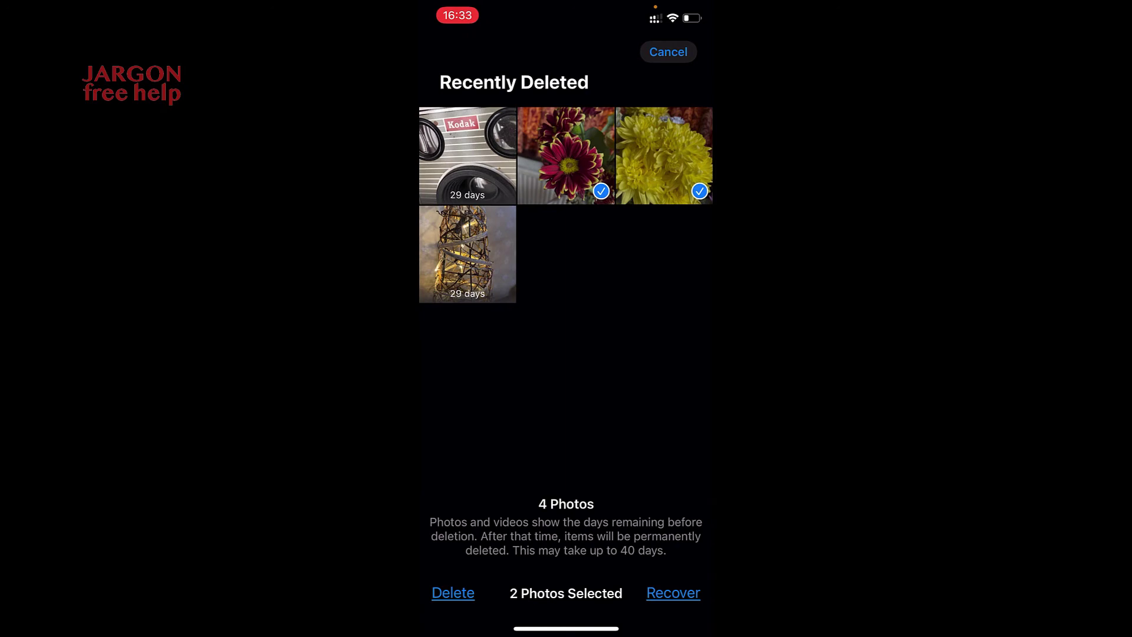
pyautogui.click(467, 155)
pyautogui.click(468, 253)
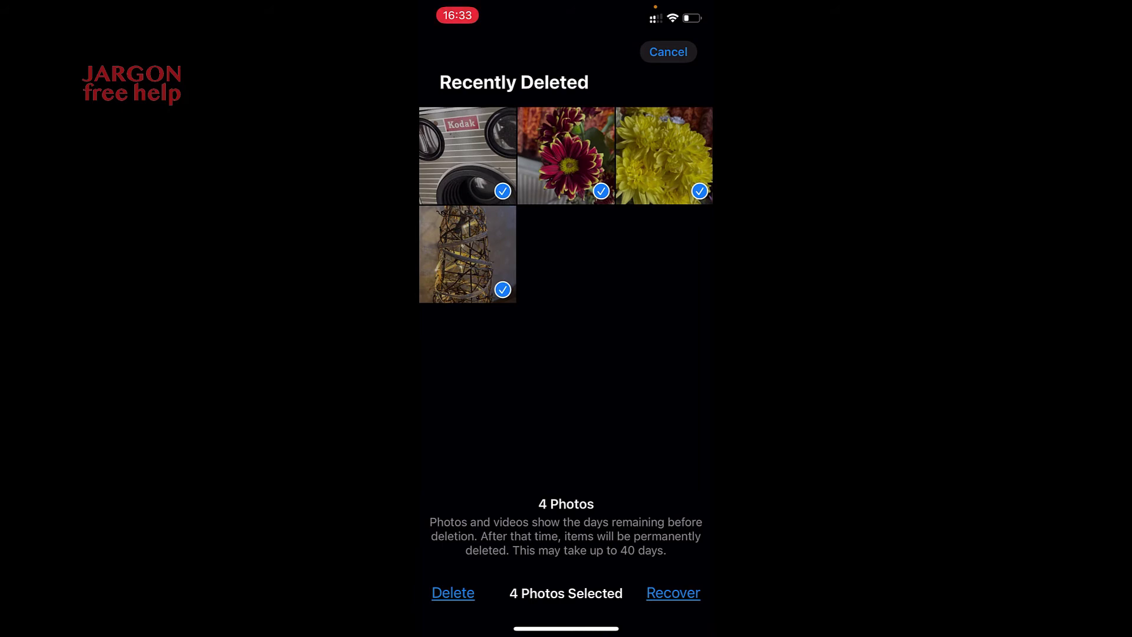
pyautogui.click(673, 592)
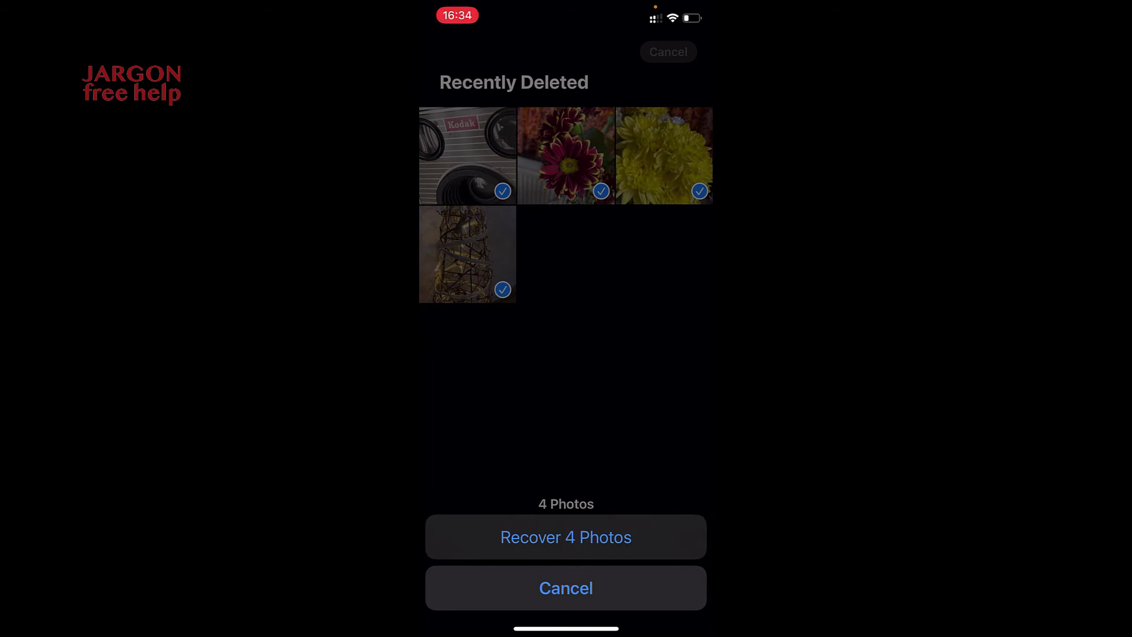
pyautogui.click(566, 537)
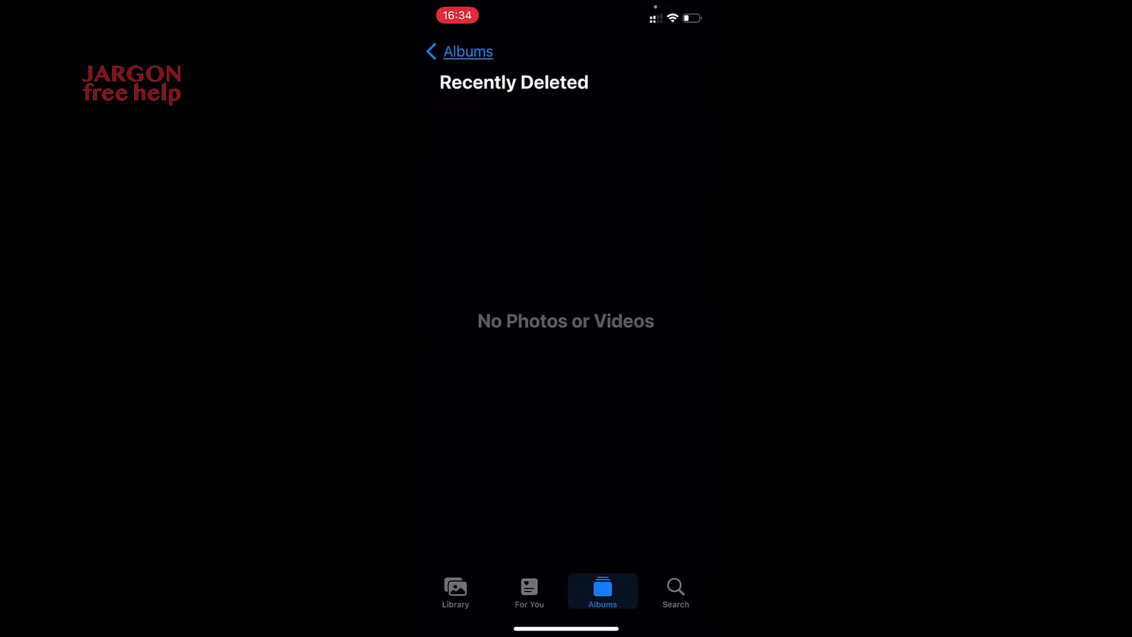
# Step: In Recents, view the yellow flower photo full screen to confirm the recovered photos returned
pyautogui.click(460, 52)
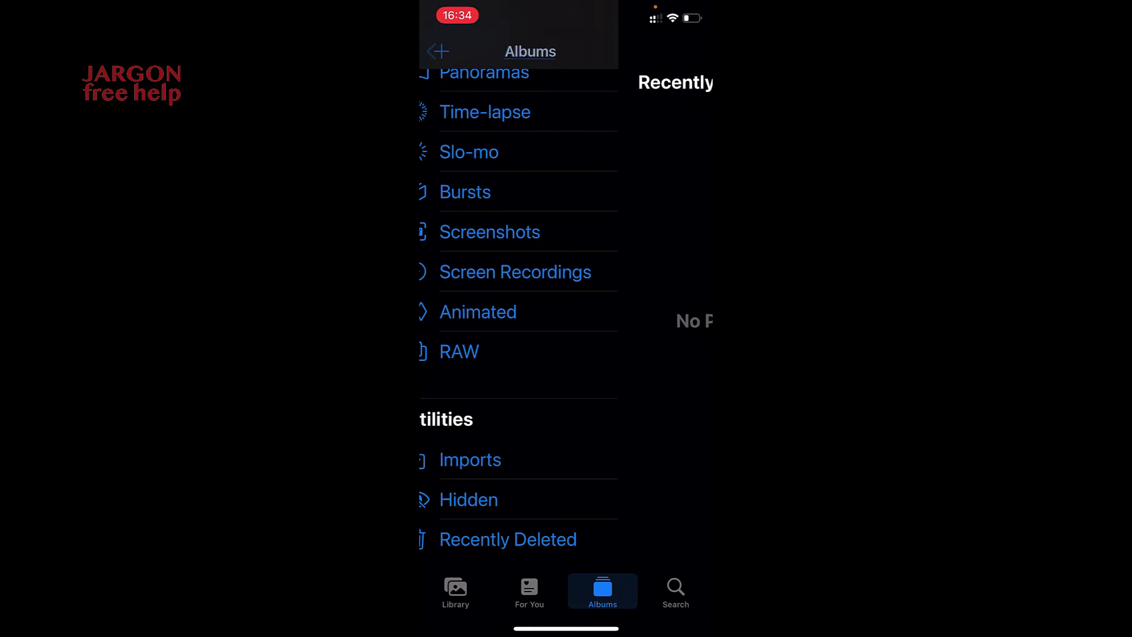
pyautogui.scroll(10, 566, 295)
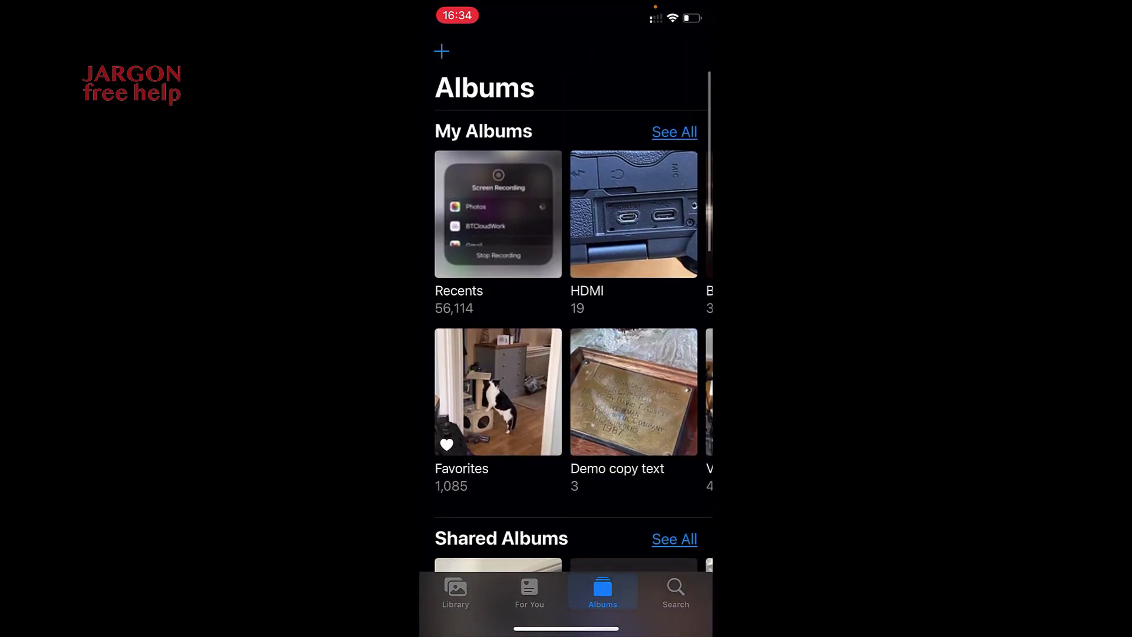
pyautogui.click(498, 223)
pyautogui.scroll(10, 566, 319)
pyautogui.scroll(5, 566, 318)
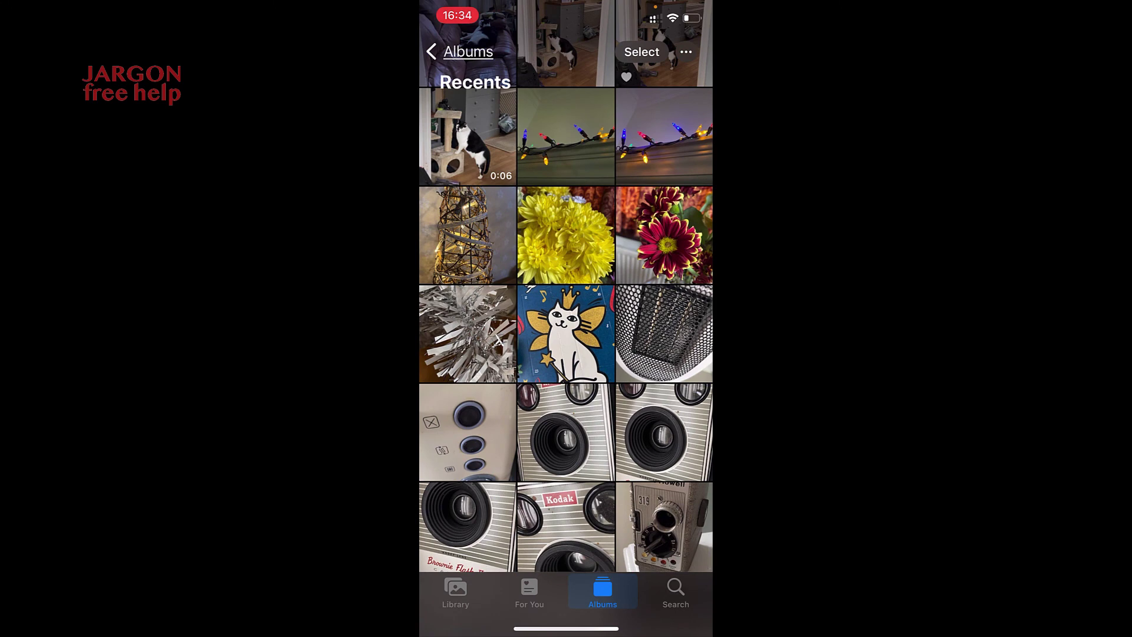
pyautogui.click(566, 235)
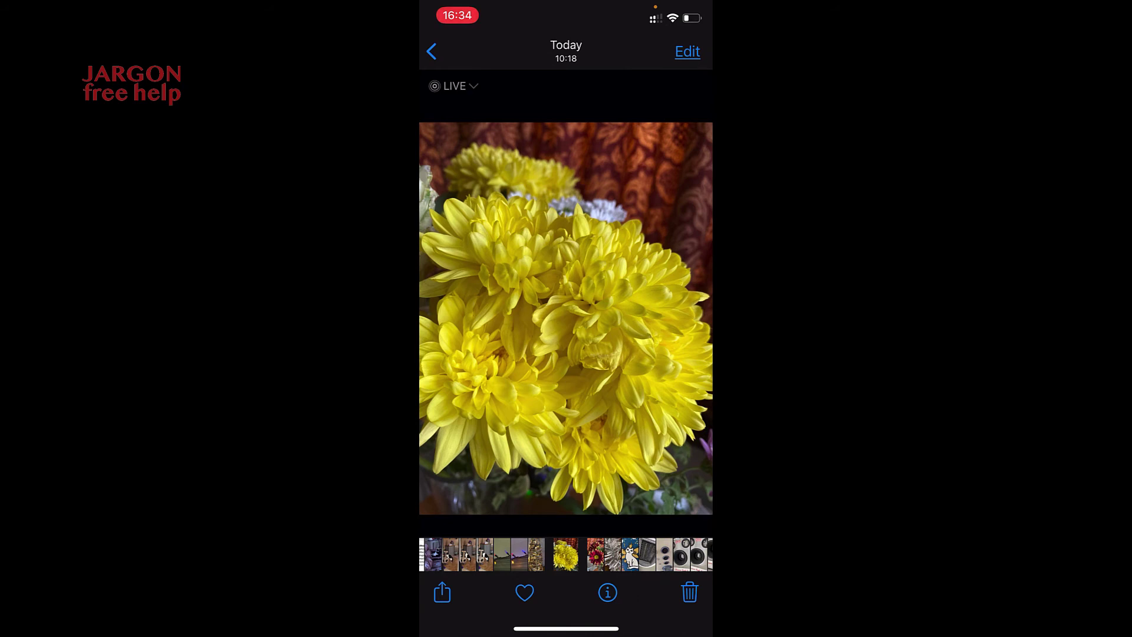
pyautogui.click(431, 51)
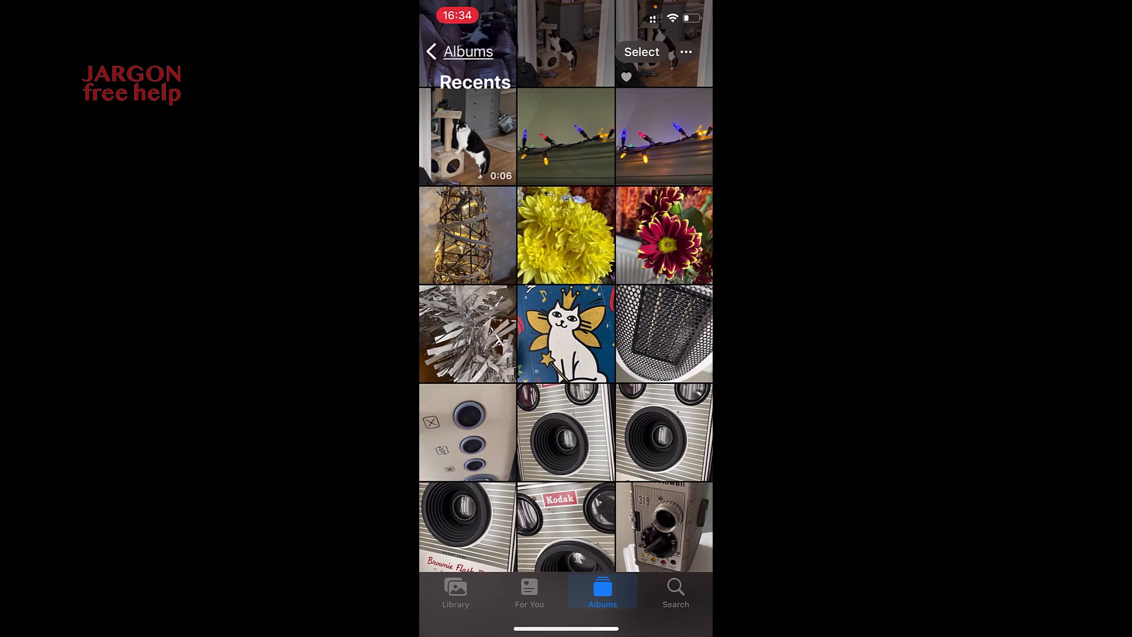